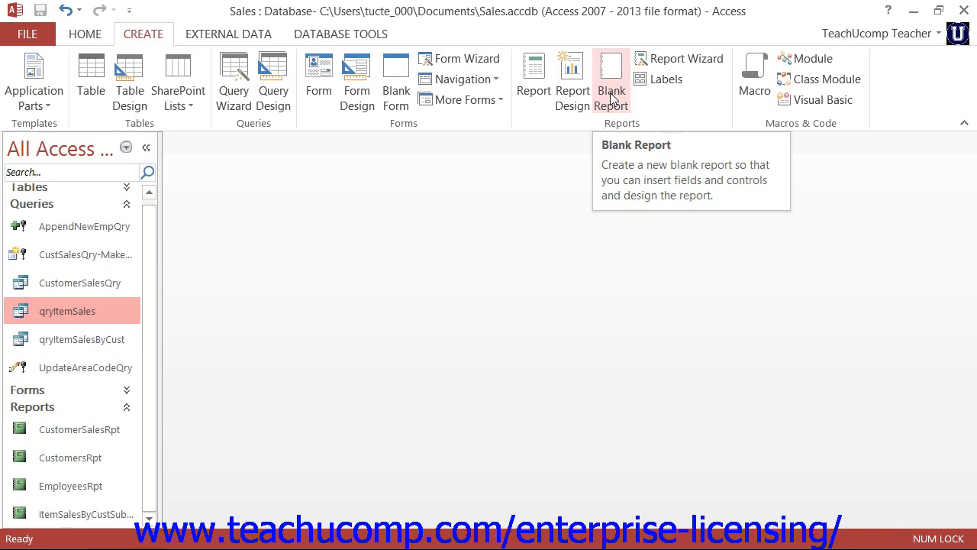
# - Create a blank report and switch it to Design View
pyautogui.click(610, 99)
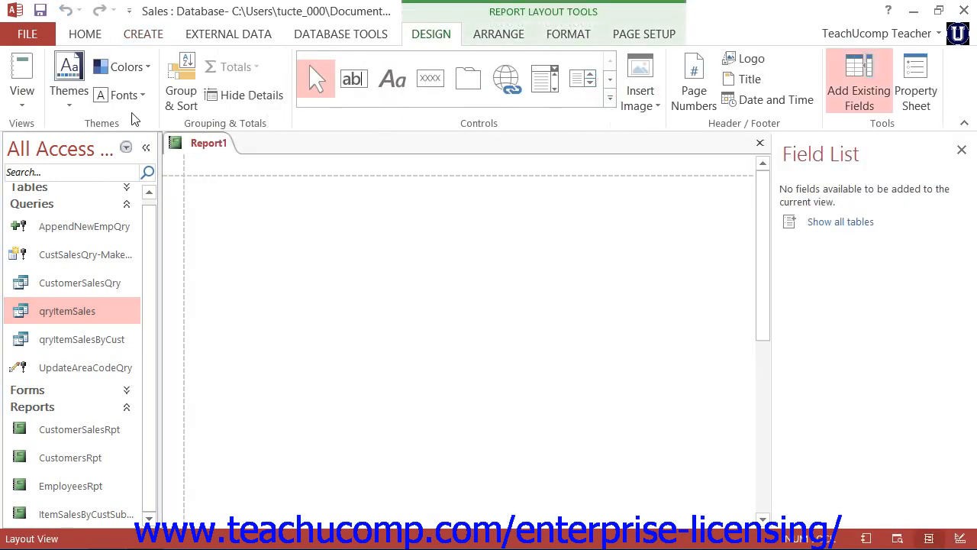
pyautogui.click(33, 105)
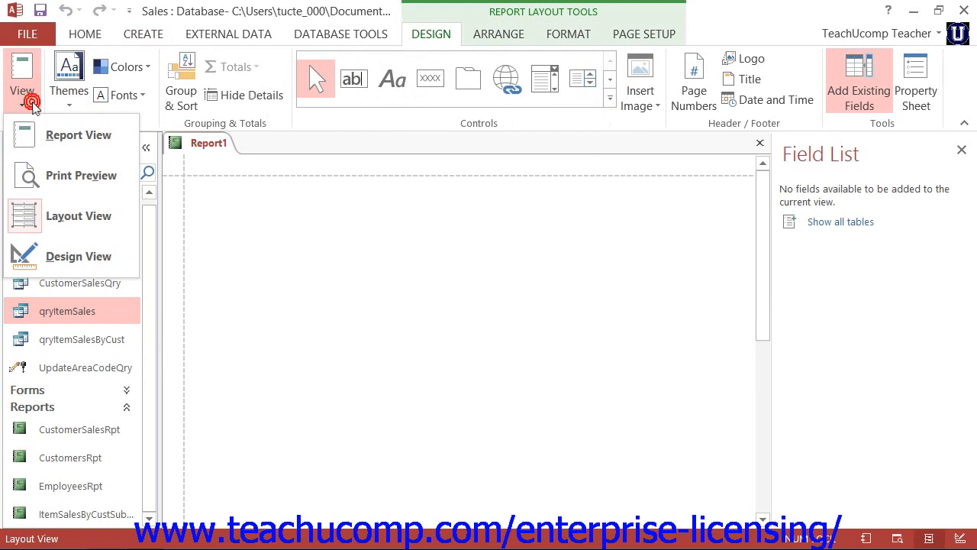
pyautogui.click(51, 254)
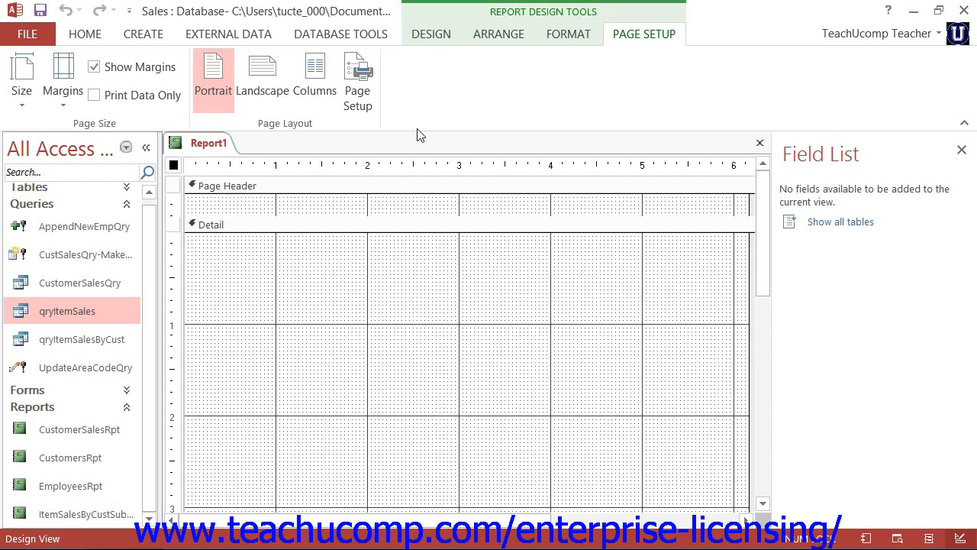
# - Insert a Chart control about 4 inches wide and 3 inches high at the upper-left corner of the Detail section
pyautogui.click(431, 35)
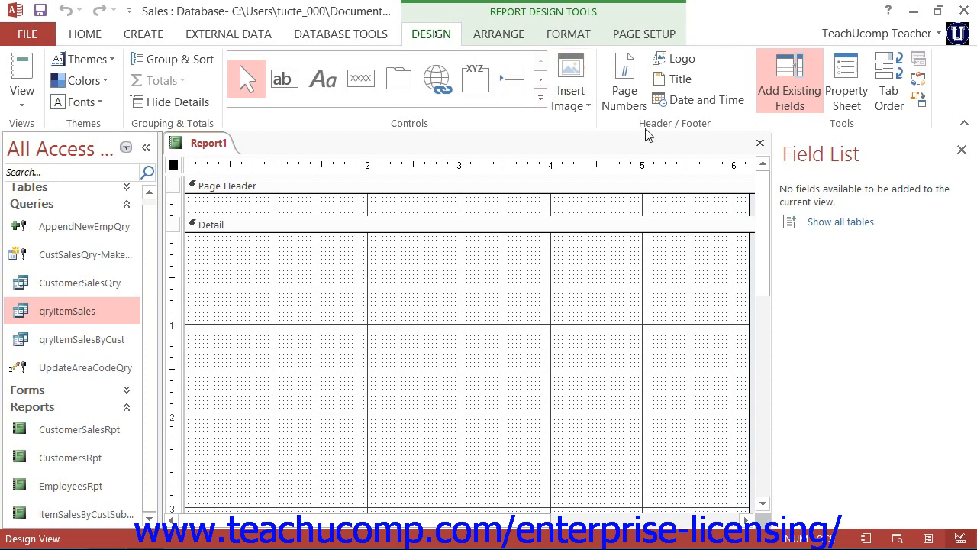
pyautogui.click(541, 97)
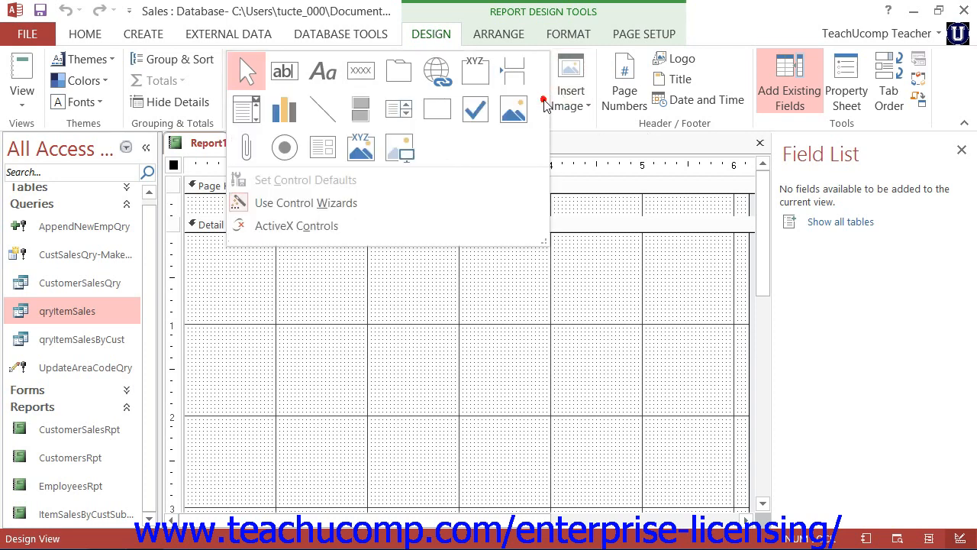
pyautogui.click(284, 116)
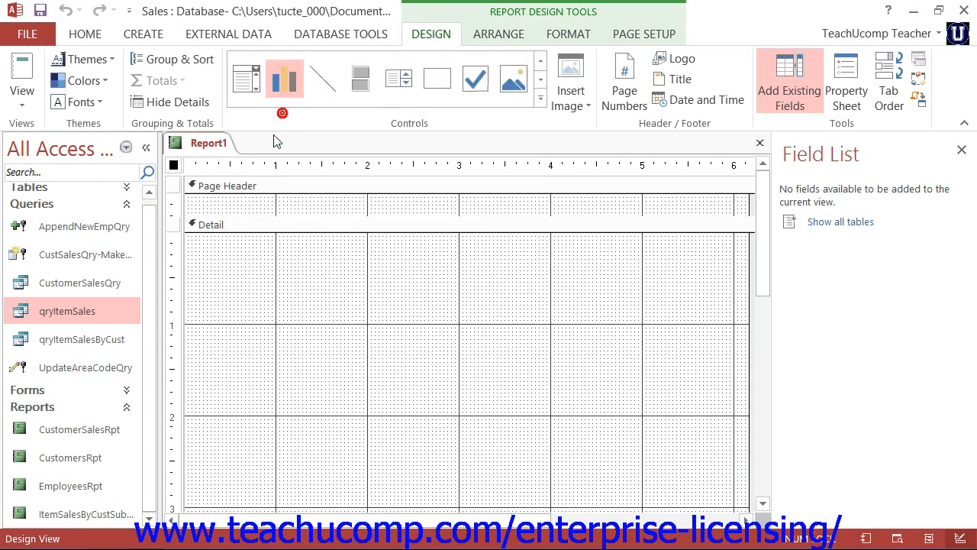
pyautogui.click(185, 233)
pyautogui.moveTo(185, 233); pyautogui.dragTo(550, 510)
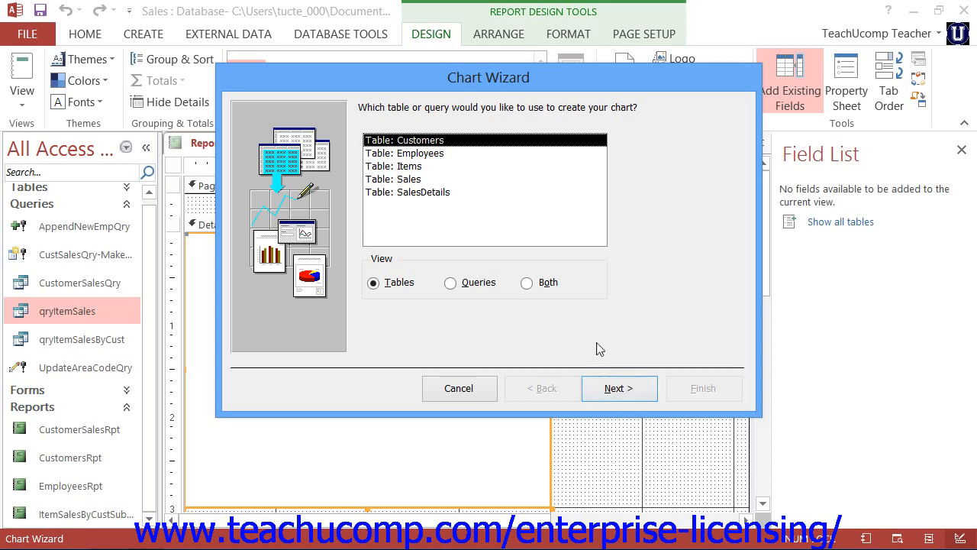
# - List both tables and queries as possible chart sources and choose the qryItemSales query
pyautogui.click(451, 282)
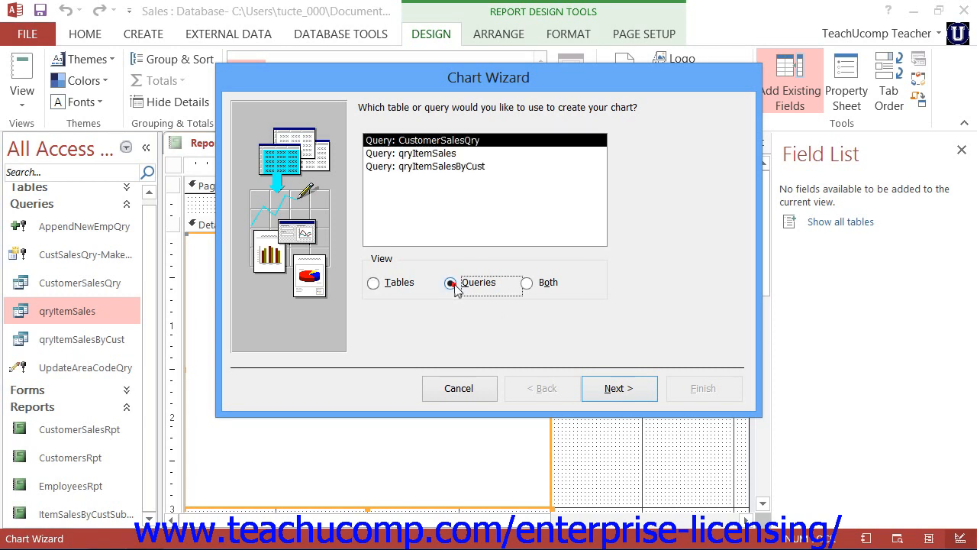
pyautogui.click(540, 286)
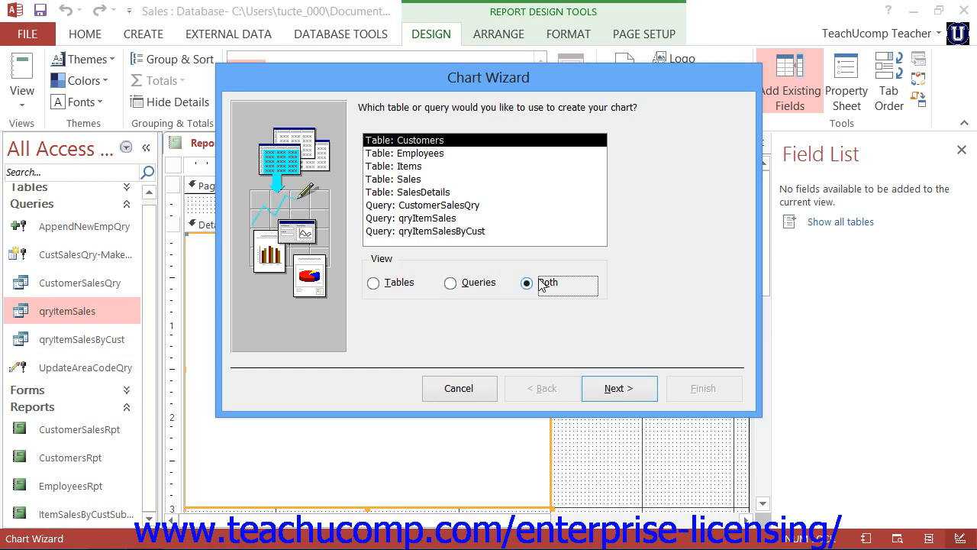
pyautogui.click(446, 219)
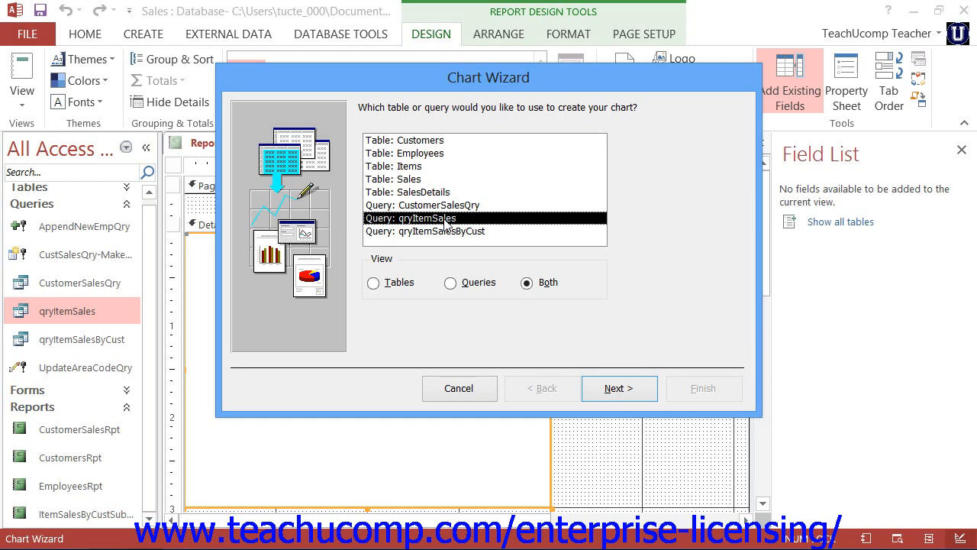
pyautogui.click(611, 389)
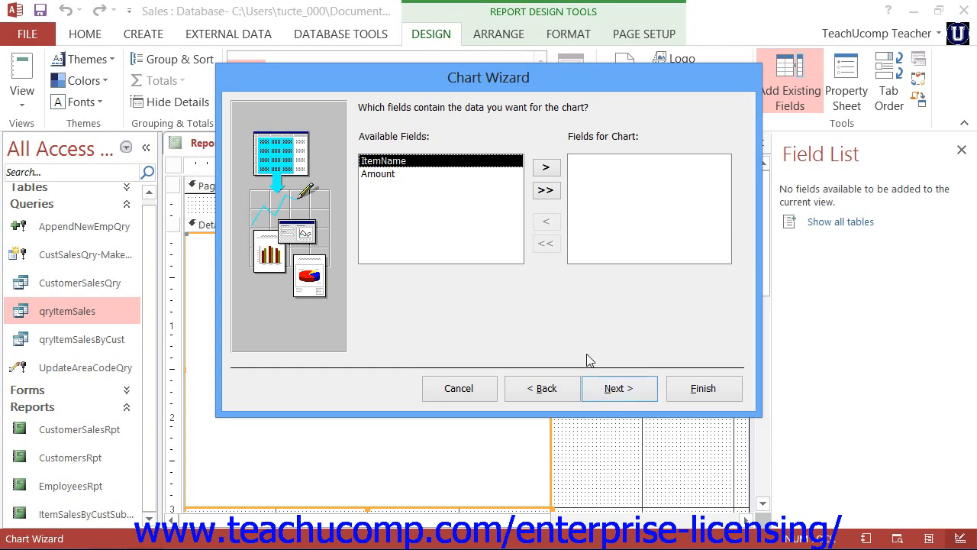
# - Include both the ItemName and Amount fields in the chart and choose the Pie Chart type
pyautogui.click(604, 148)
pyautogui.click(545, 191)
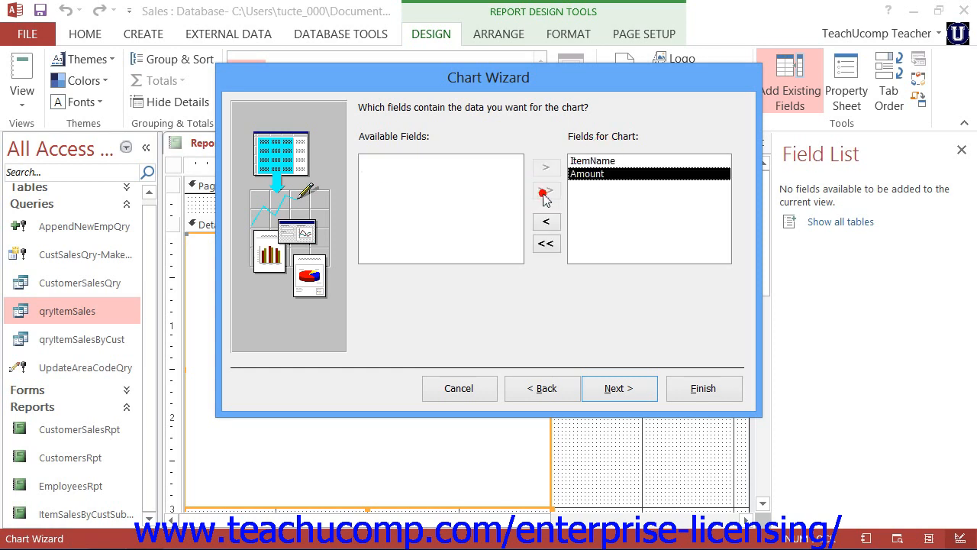
pyautogui.click(611, 390)
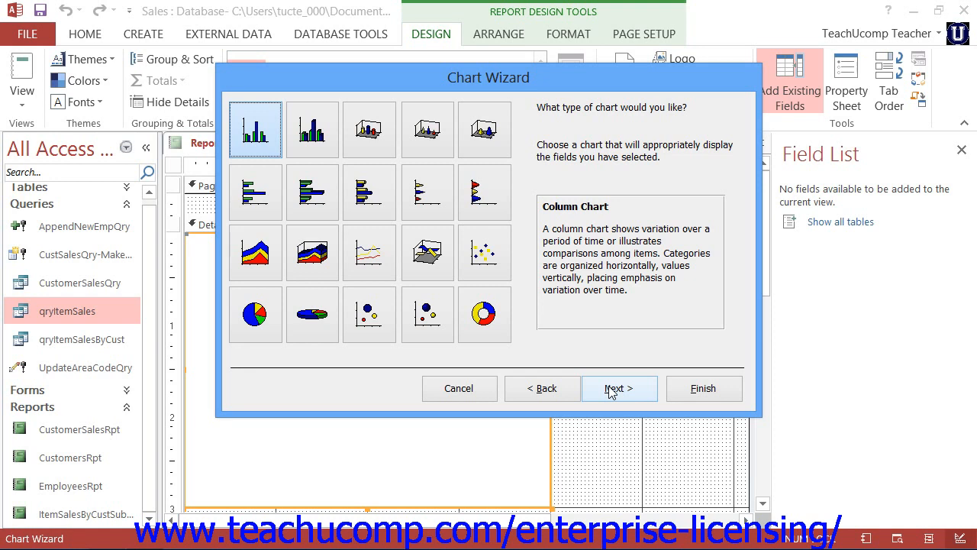
pyautogui.click(258, 325)
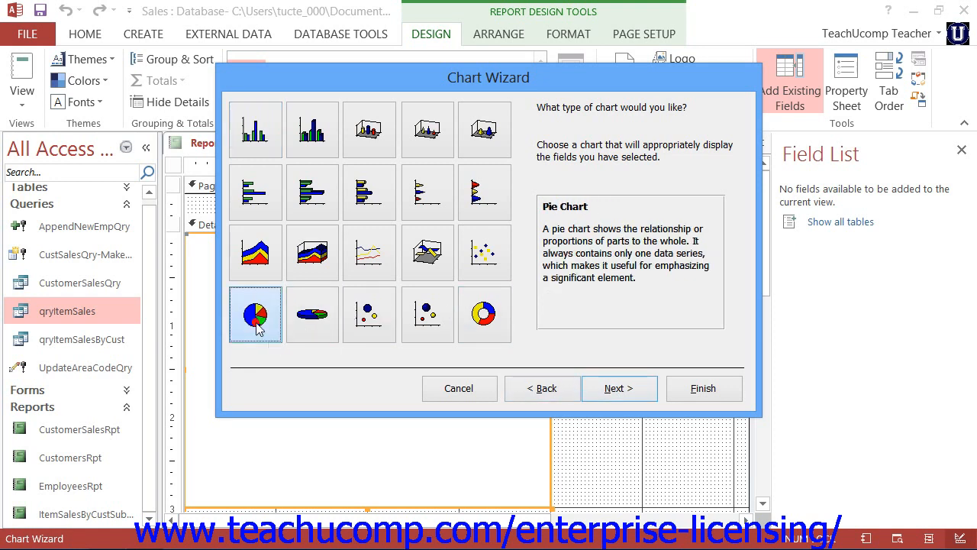
pyautogui.click(608, 391)
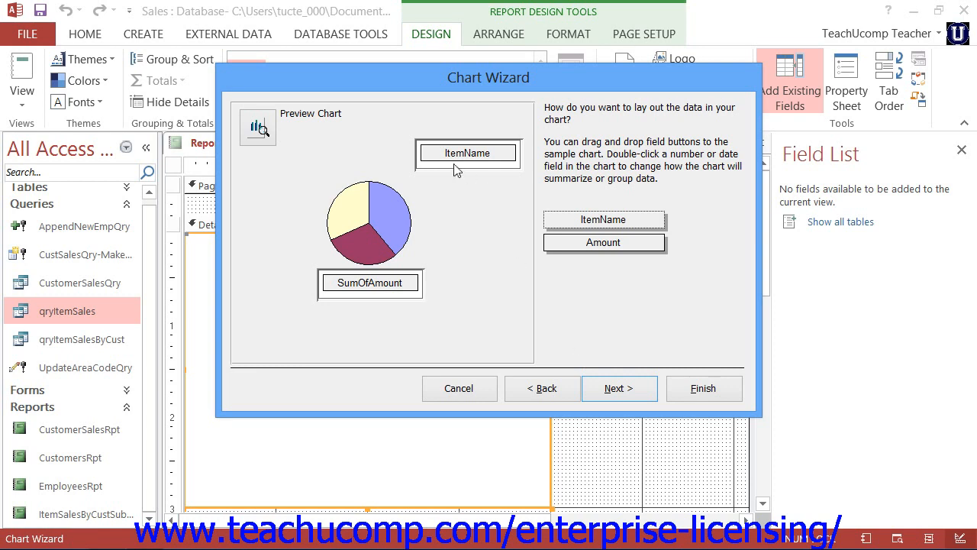
# - Preview the sample pie chart and accept the layout with ItemName as the series and SumOfAmount as the data
pyautogui.click(258, 127)
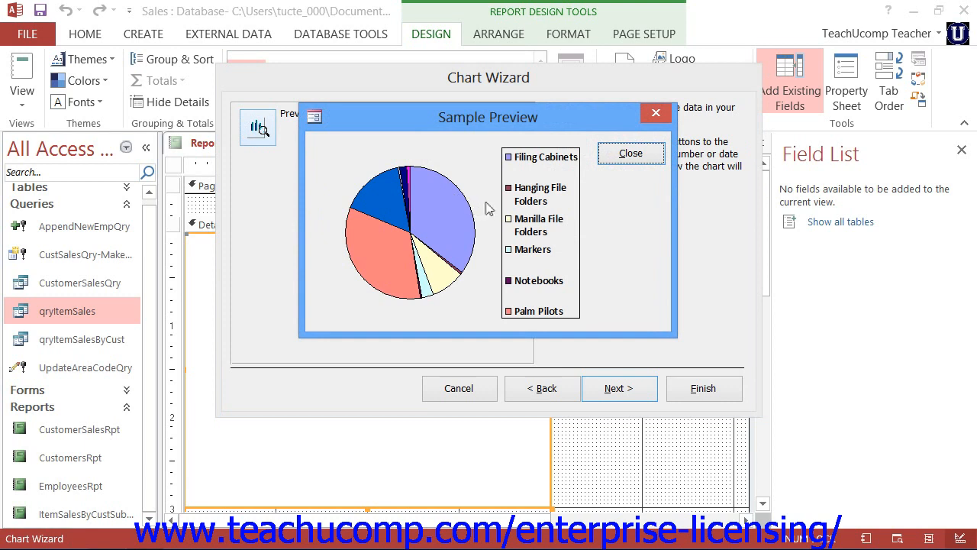
pyautogui.click(645, 154)
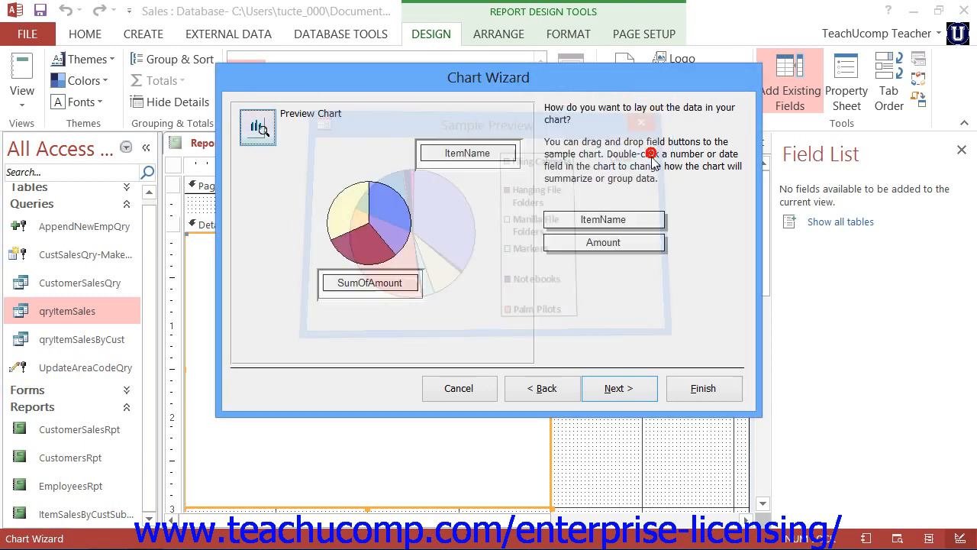
pyautogui.click(640, 391)
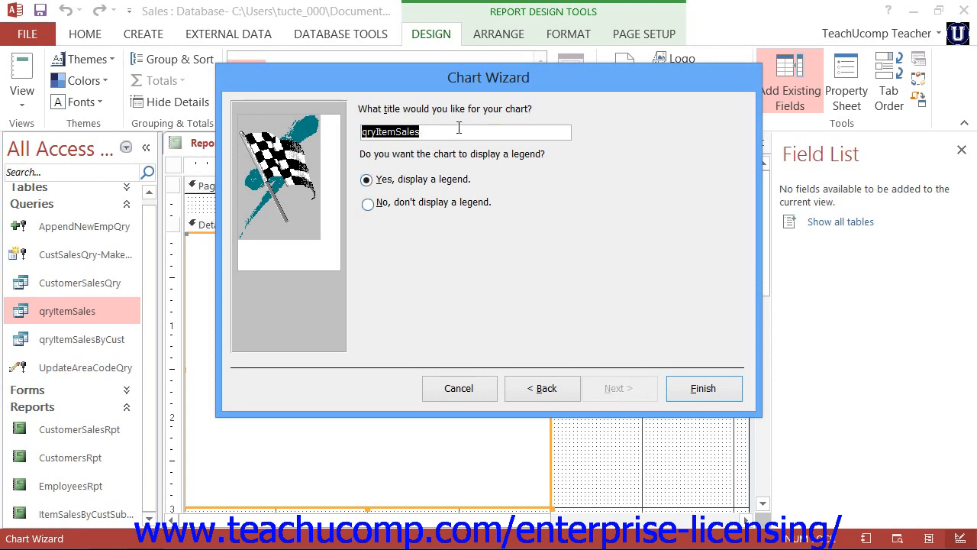
# - Title the chart "Item Sales Chart", display a legend, and finish the wizard
pyautogui.write('Item Sa')
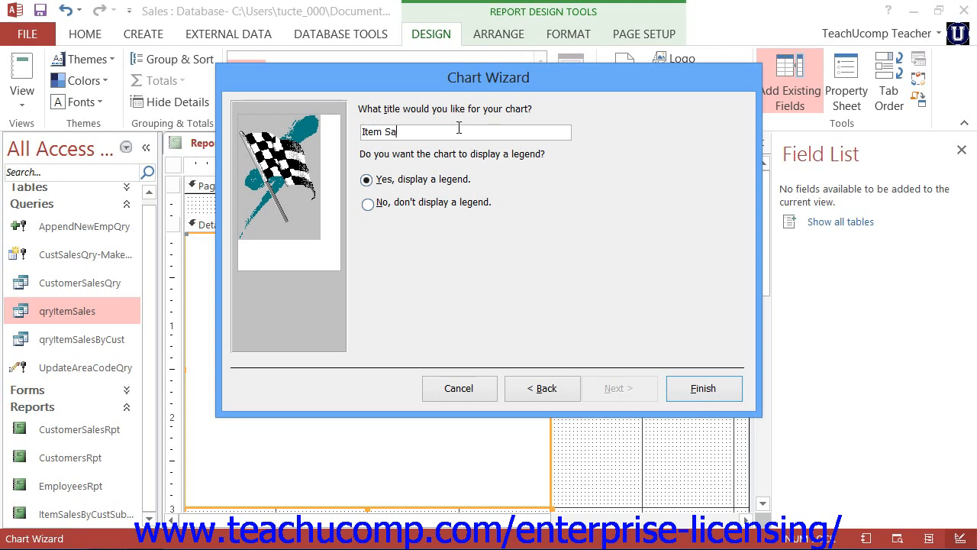
pyautogui.write('les Chart')
pyautogui.click(365, 181)
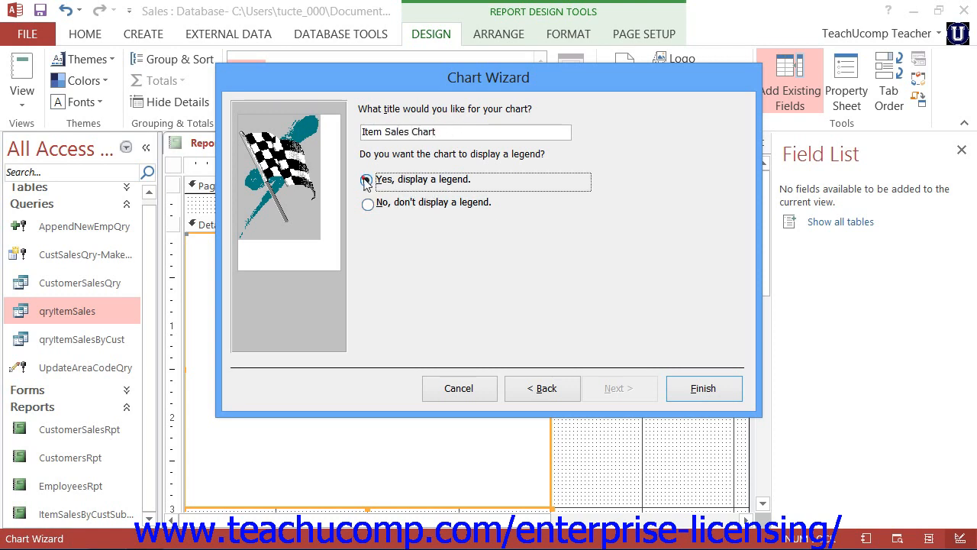
pyautogui.click(690, 391)
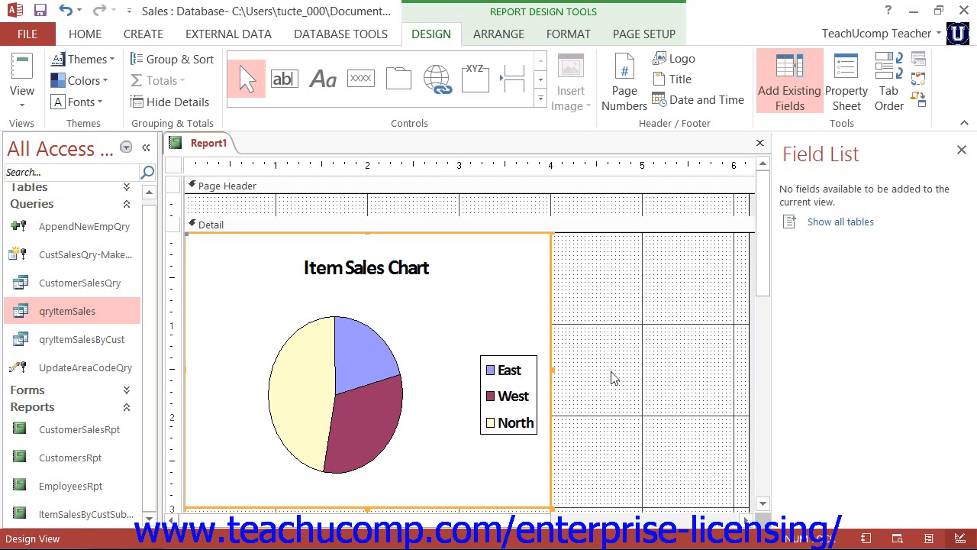
# - Show the report in Layout View and widen the chart to about 4.7 inches
pyautogui.click(23, 90)
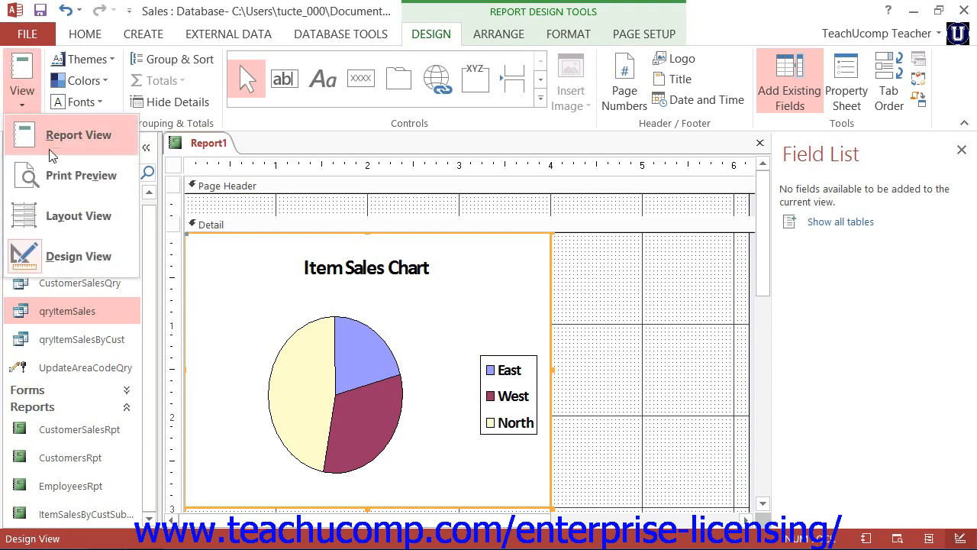
pyautogui.click(84, 213)
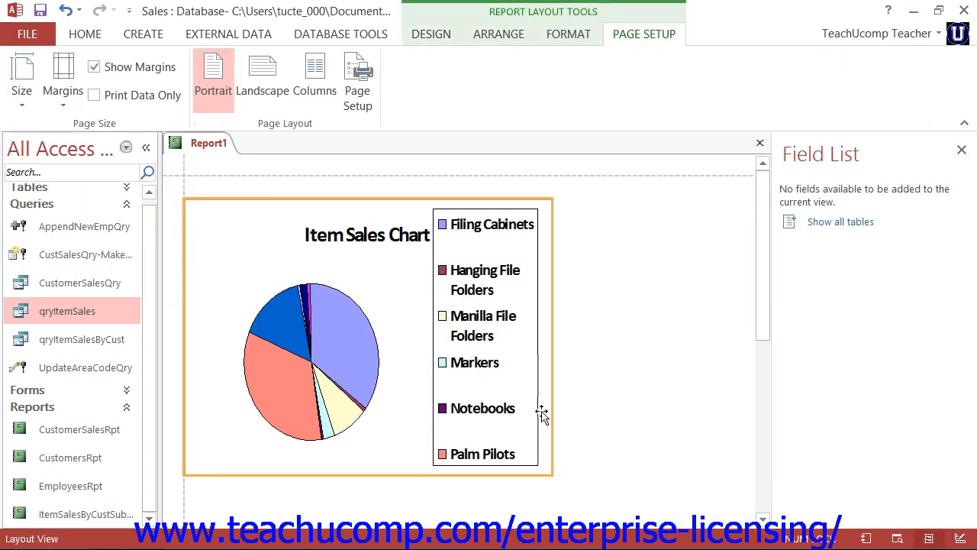
pyautogui.moveTo(553, 471); pyautogui.dragTo(617, 473)
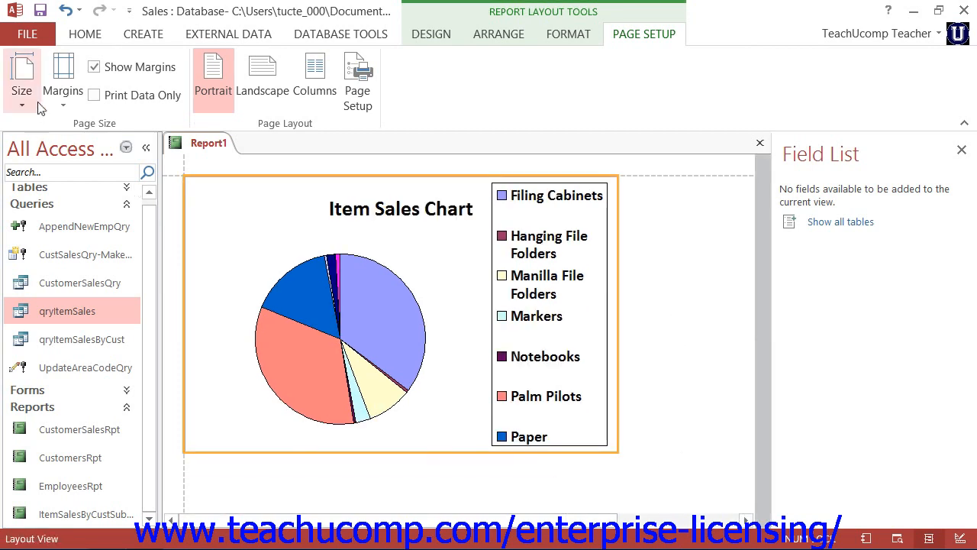
# - Switch the report with the widened chart back to Design View
pyautogui.click(431, 34)
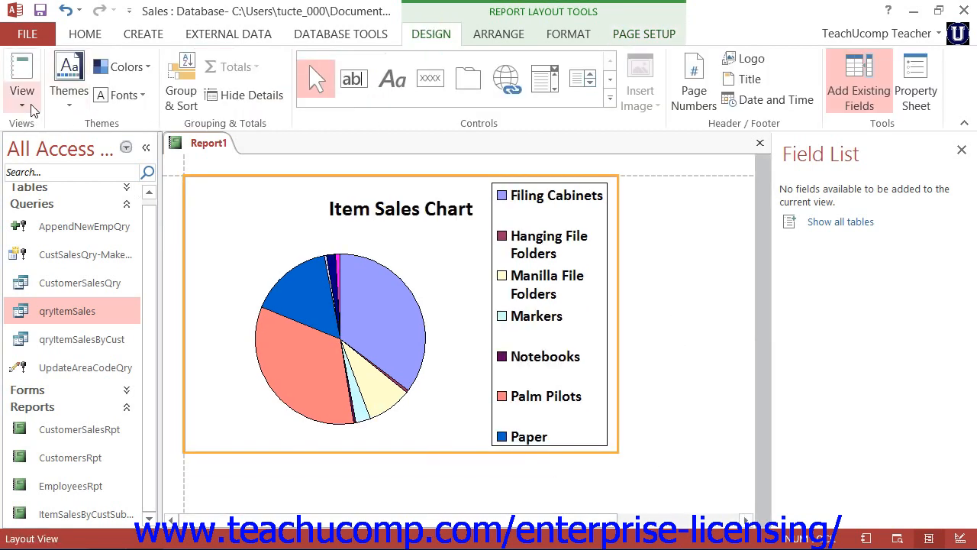
pyautogui.click(23, 103)
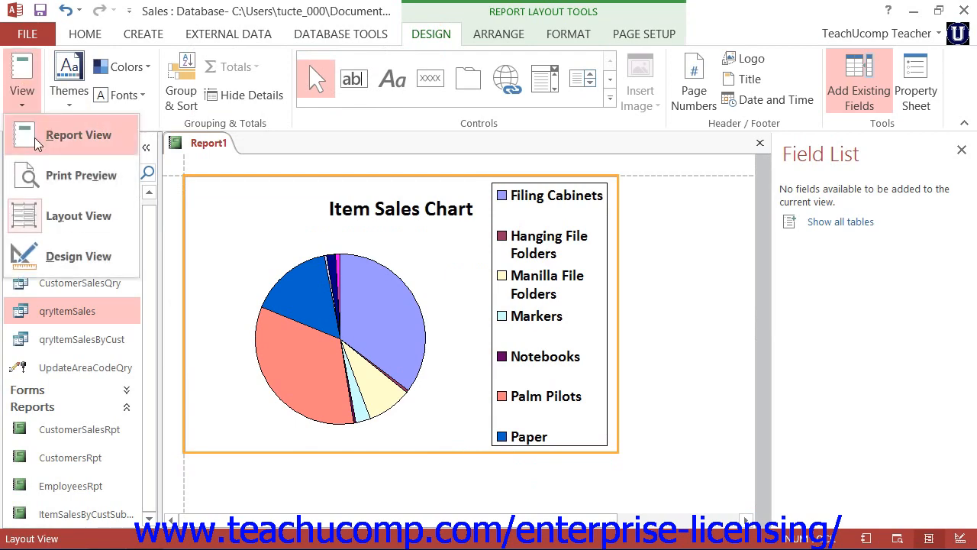
pyautogui.click(49, 258)
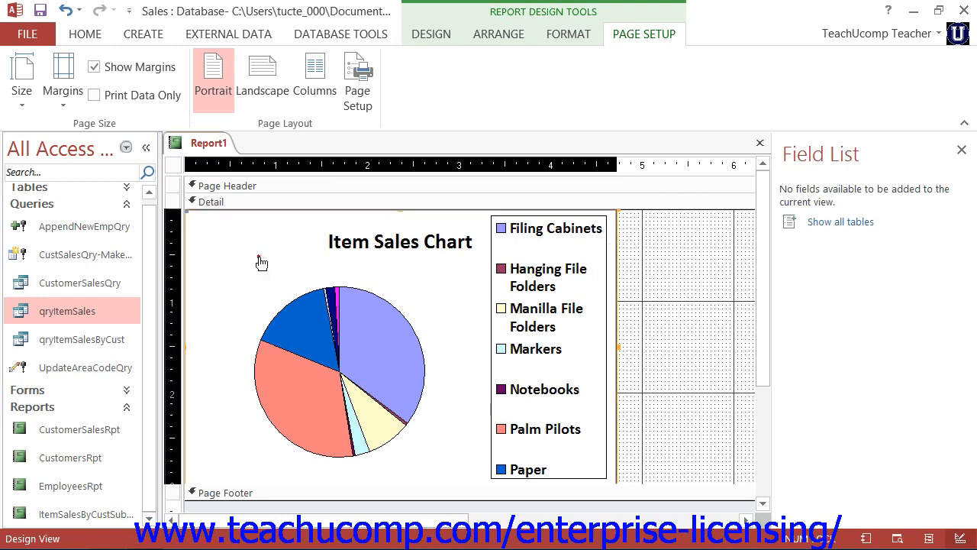
# - Examine the chart's Row Source property and its underlying query in the Query Builder, and return to the report
pyautogui.click(439, 34)
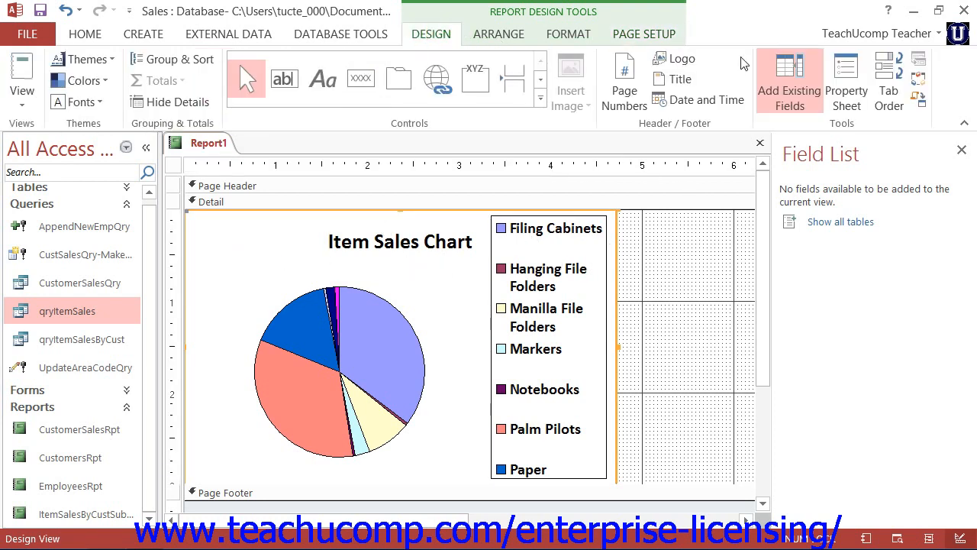
pyautogui.click(859, 93)
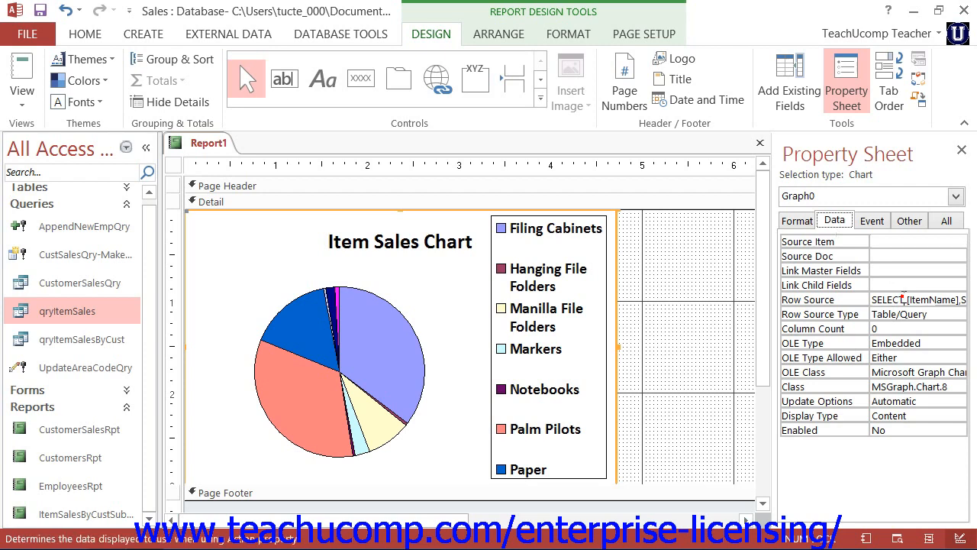
pyautogui.click(904, 299)
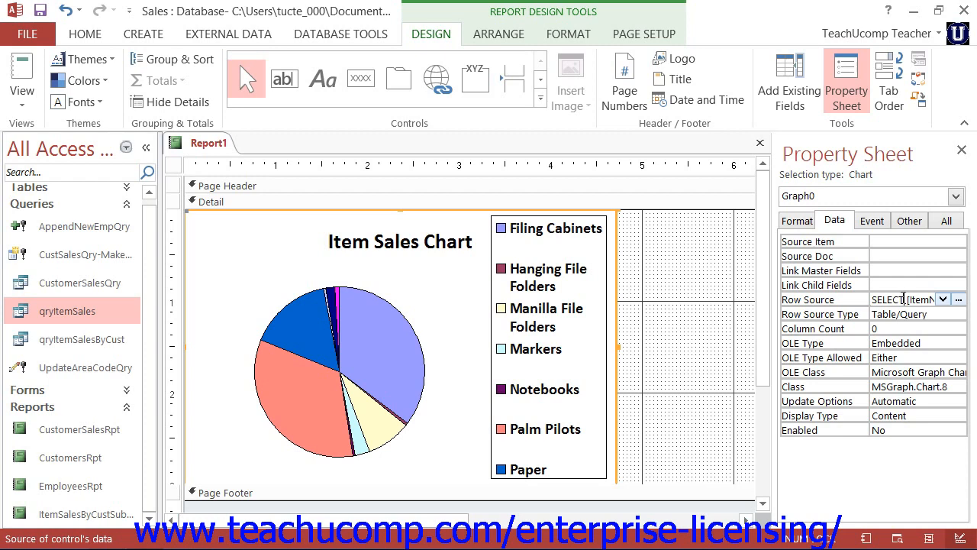
pyautogui.click(959, 300)
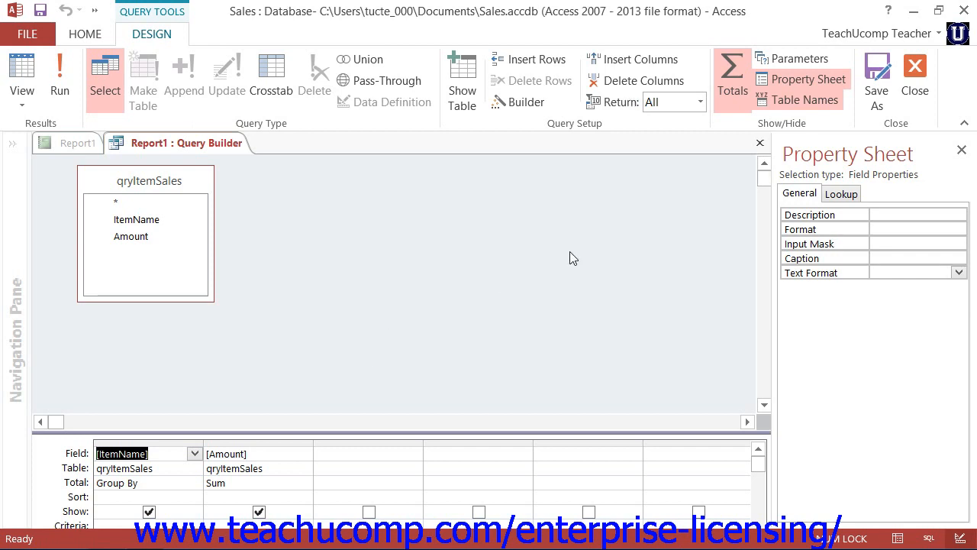
pyautogui.click(759, 143)
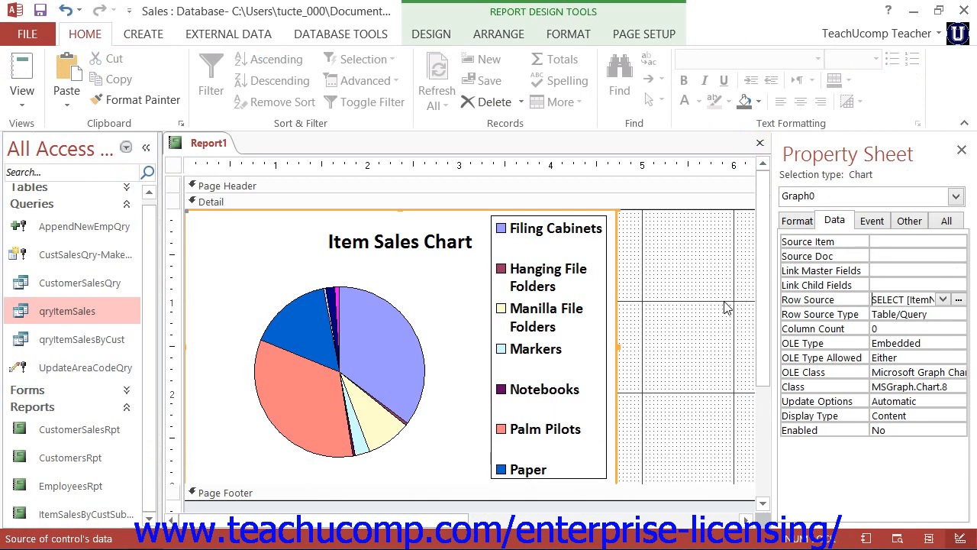
# - Open the chart object for editing and select only the Filing Cabinets slice of the pie
pyautogui.doubleClick(447, 332)
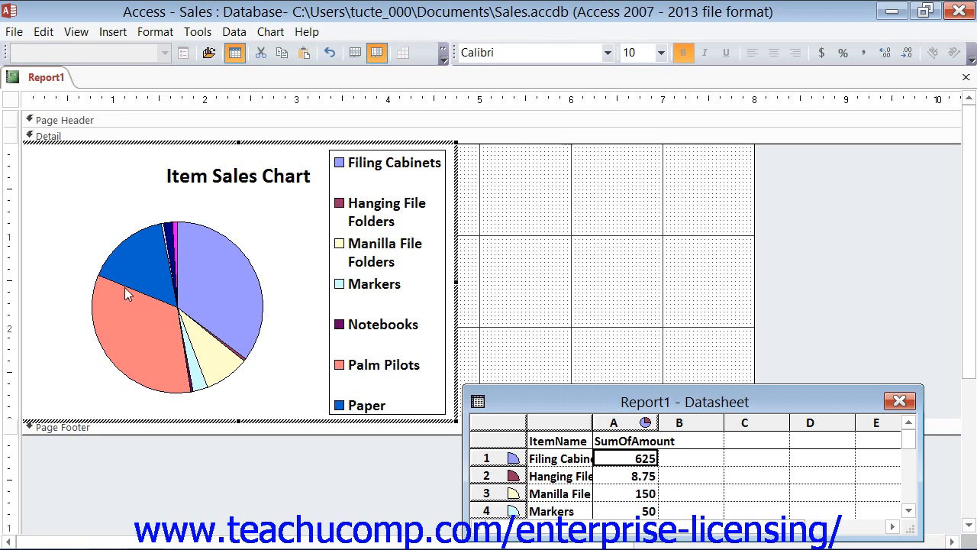
pyautogui.click(212, 292)
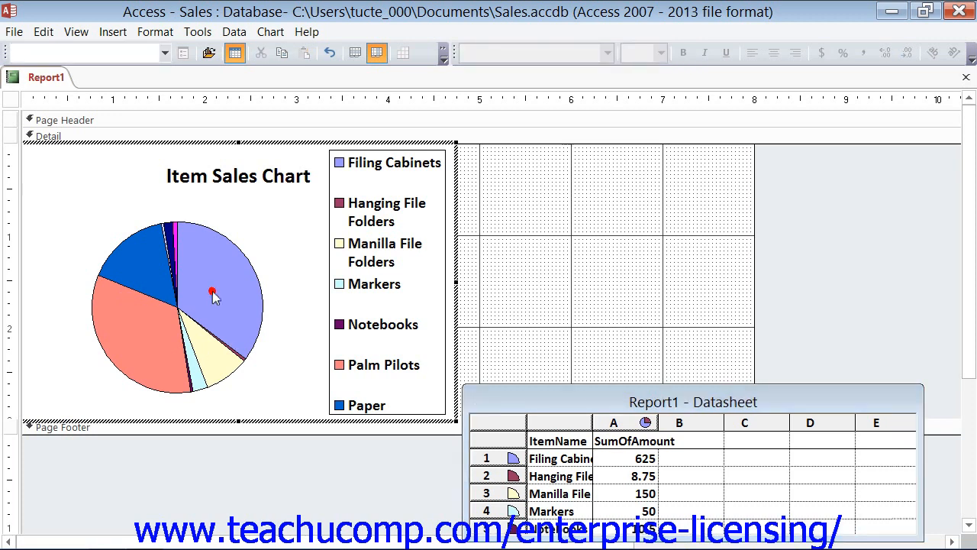
pyautogui.click(215, 287)
pyautogui.click(221, 287)
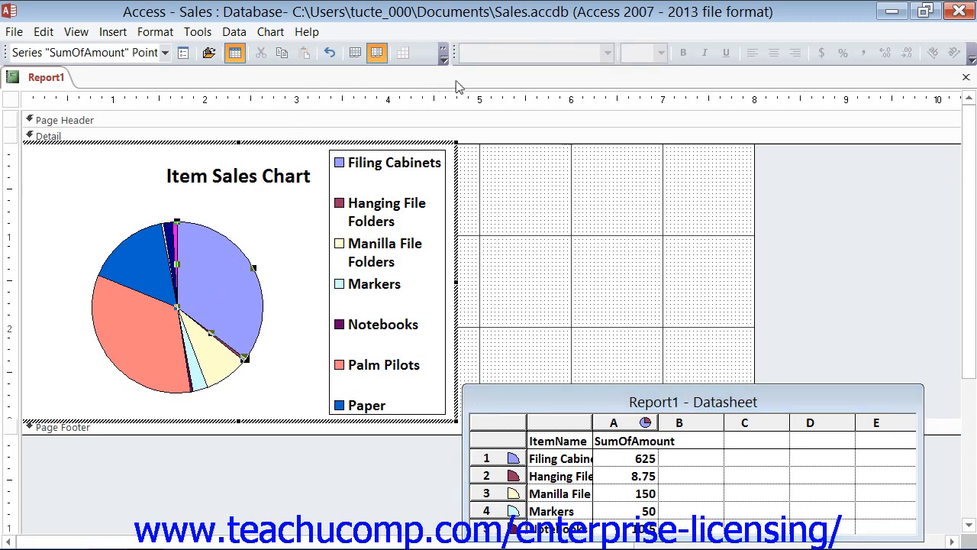
# - Place the formatting controls on a second row and fill the selected Filing Cabinets slice with plum
pyautogui.moveTo(454, 58); pyautogui.dragTo(9, 80)
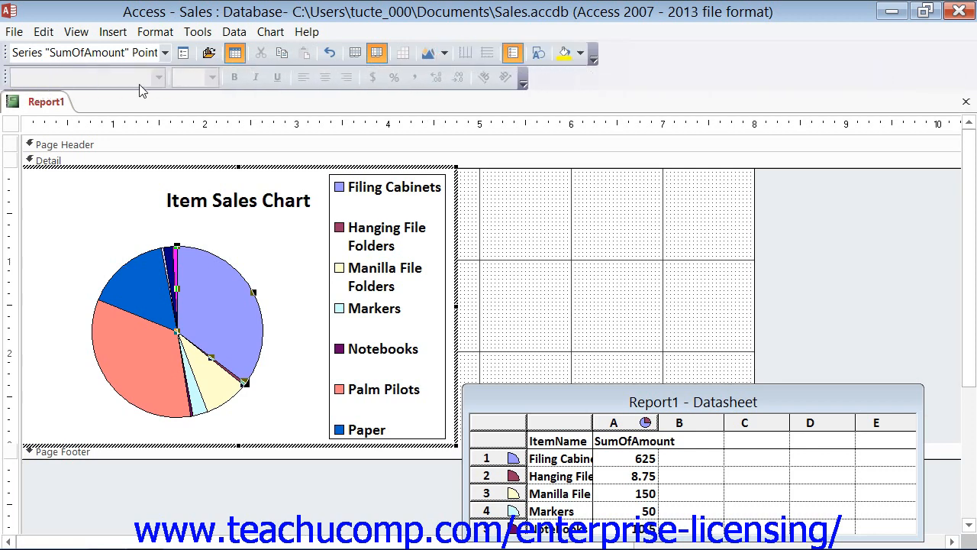
pyautogui.click(580, 53)
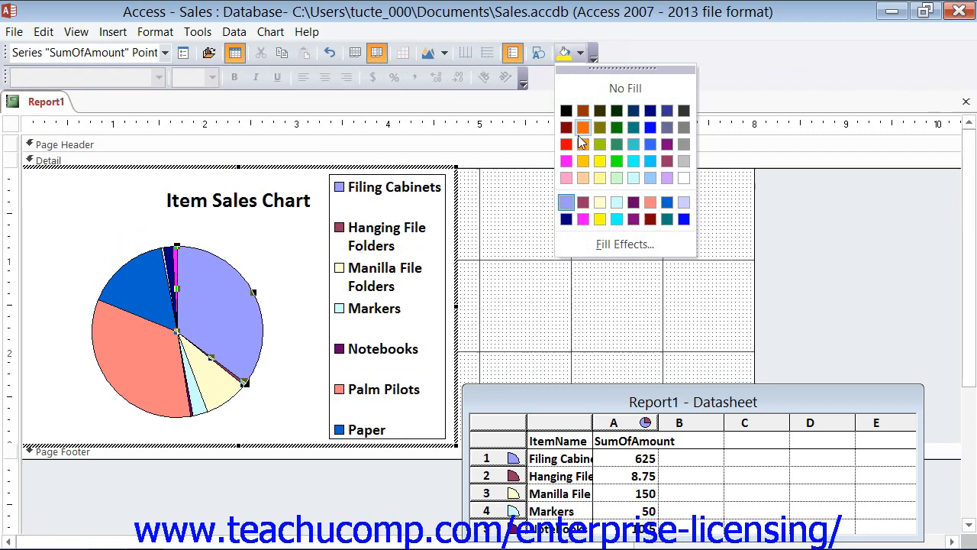
pyautogui.click(582, 202)
# - Fill only the Palm Pilots slice of the pie with dark red
pyautogui.click(155, 363)
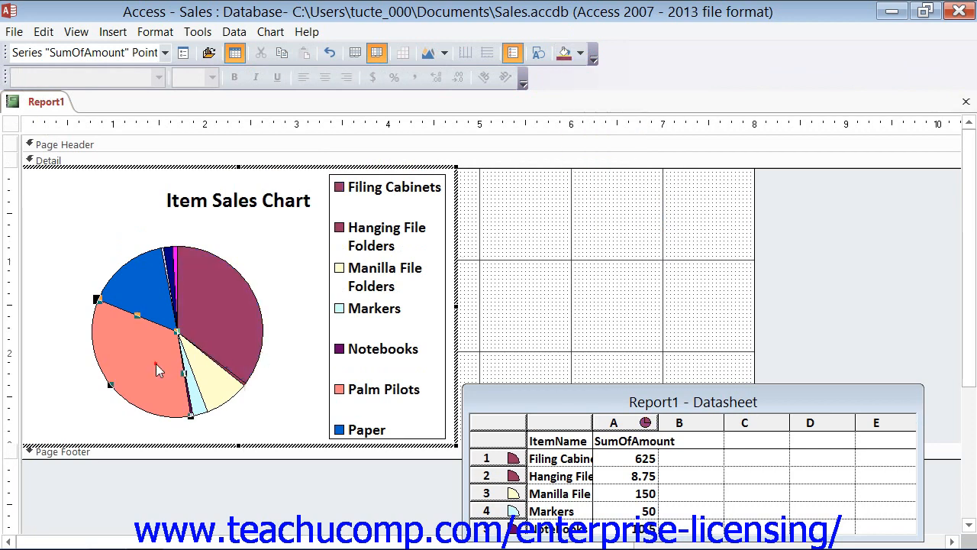
pyautogui.click(580, 52)
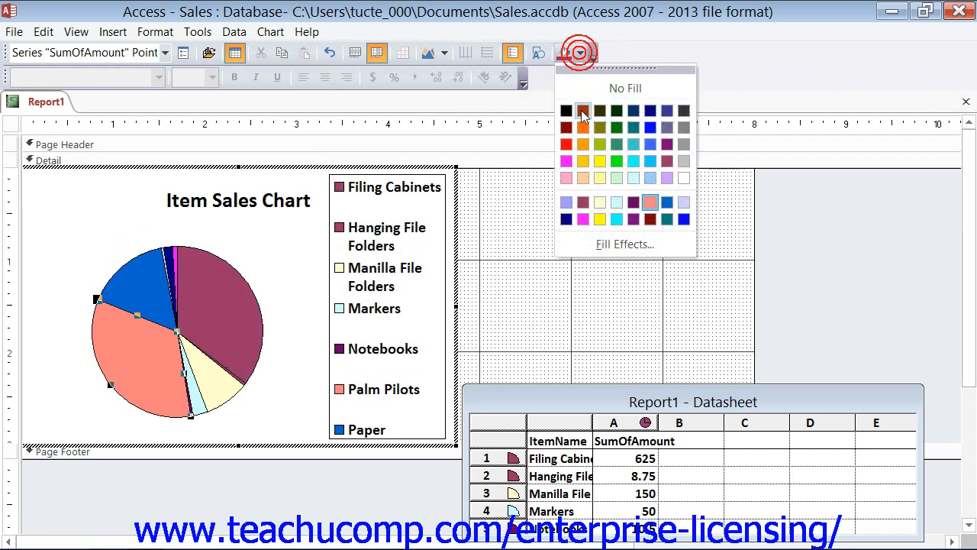
pyautogui.click(650, 220)
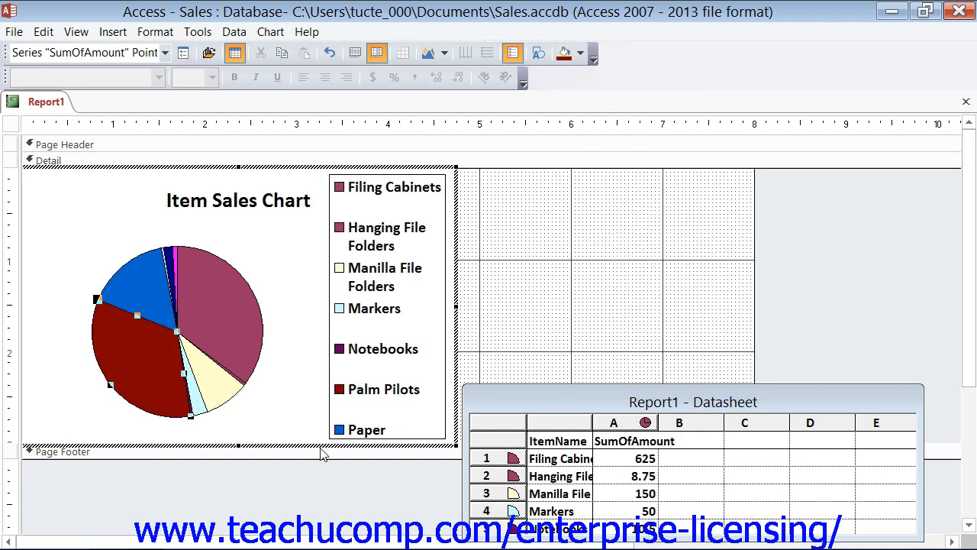
# - Fill only the Paper slice with bright blue, then leave chart editing and show the report in Report View
pyautogui.click(159, 304)
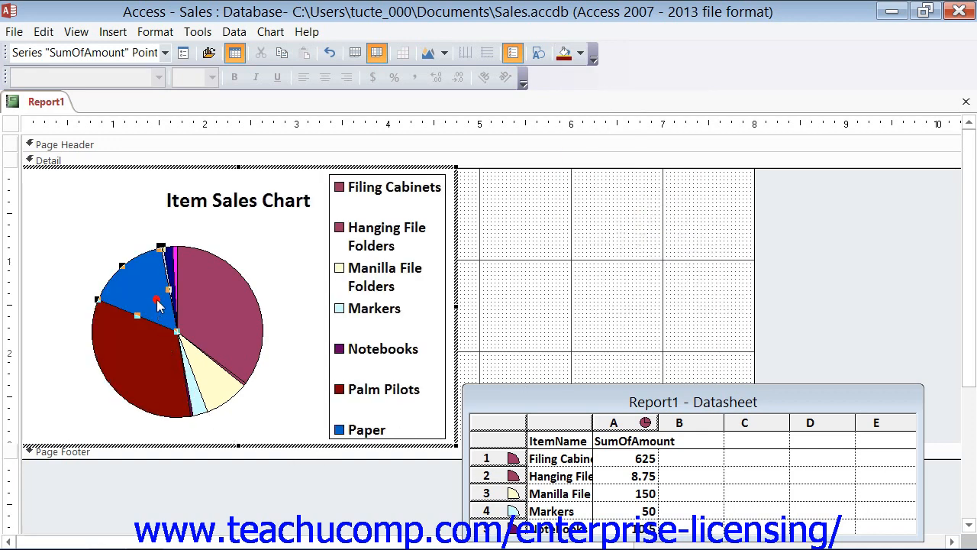
pyautogui.click(580, 55)
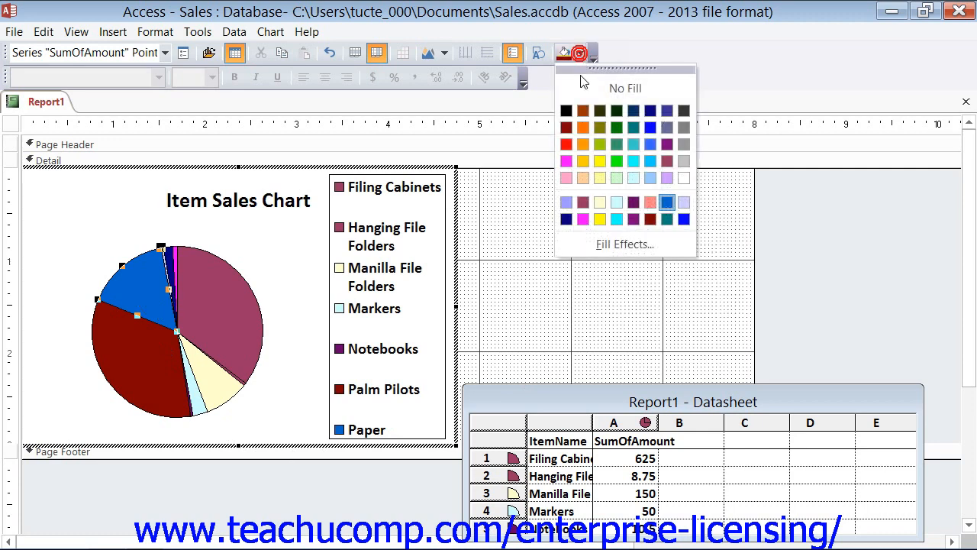
pyautogui.click(684, 220)
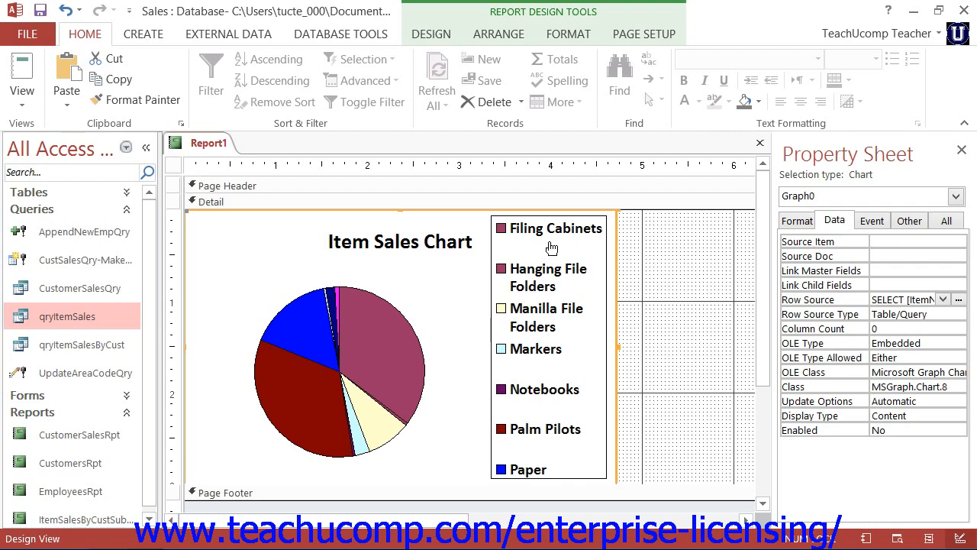
pyautogui.click(22, 77)
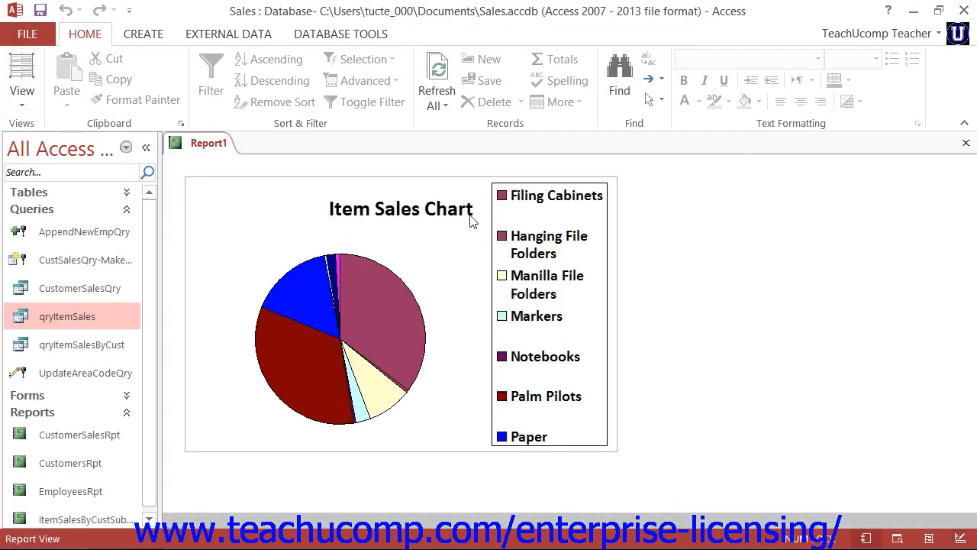